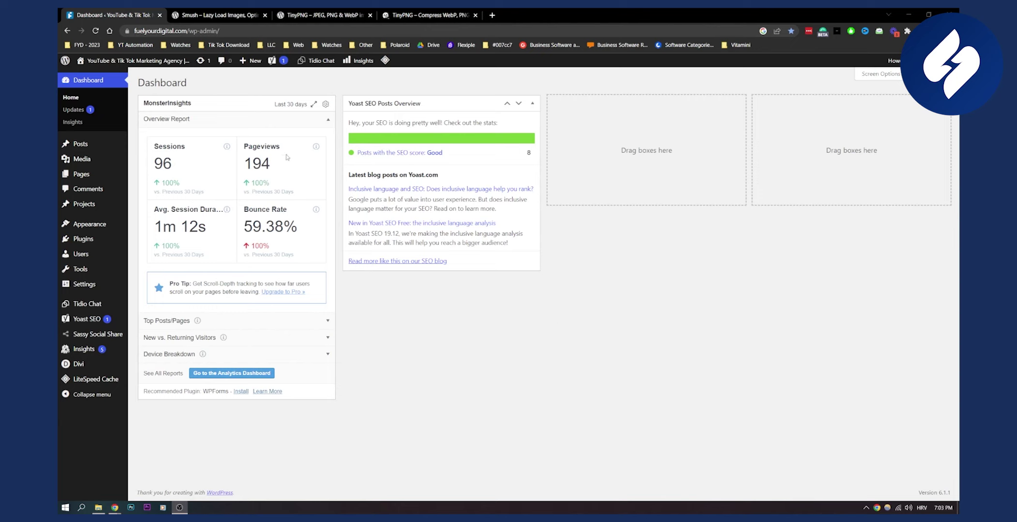
- Open the Smush plugin's wordpress.org page and read its description and feature list
left_click(220, 15)
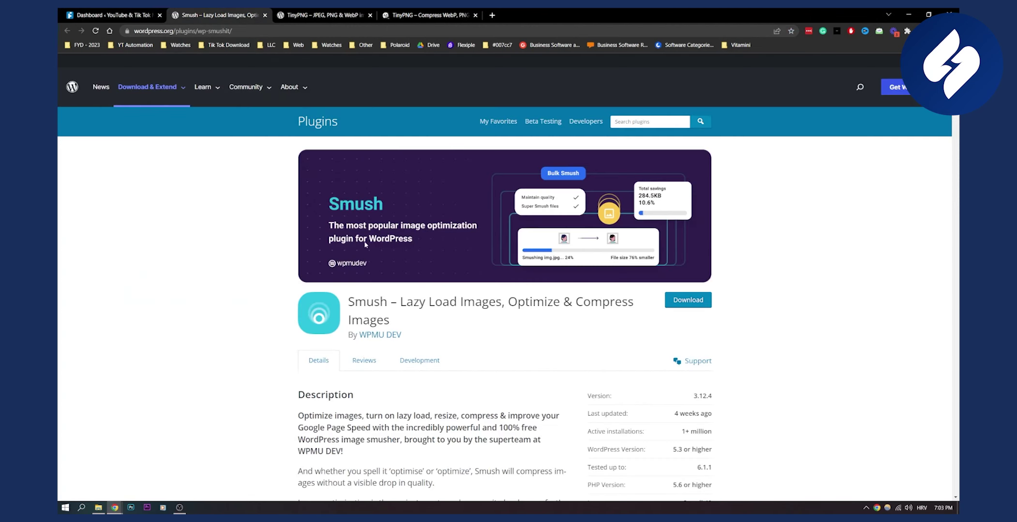
scroll(274, 256, "down", 1)
scroll(274, 255, "down", 1)
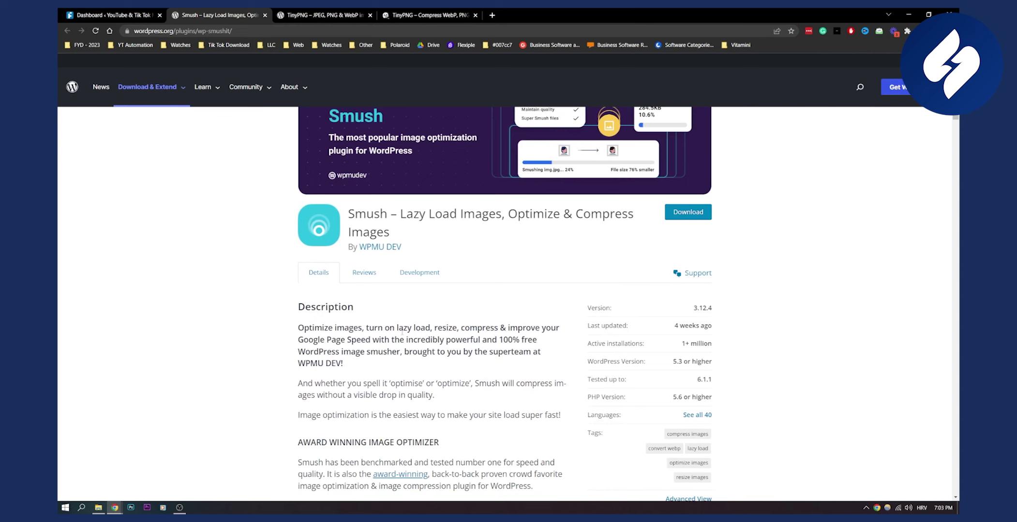
scroll(389, 278, "down", 1)
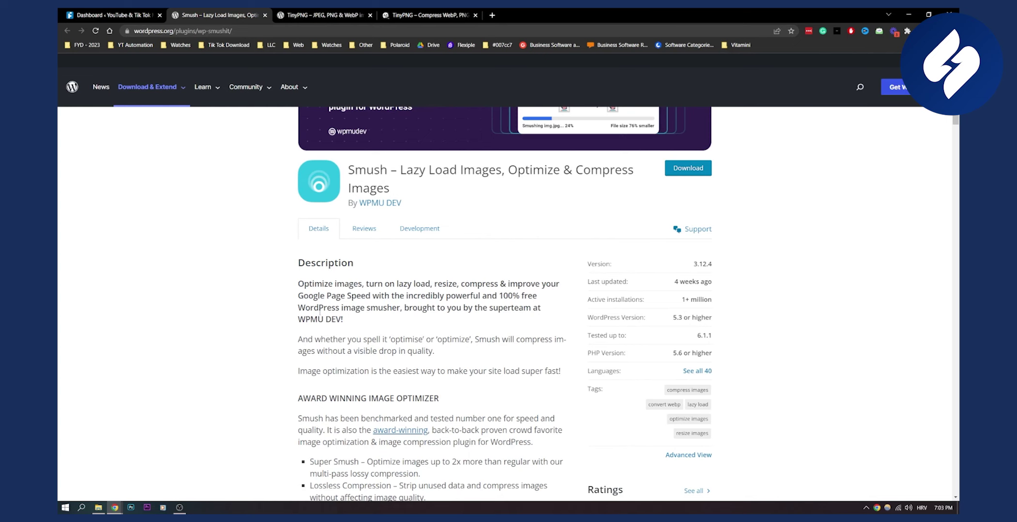
scroll(291, 318, "down", 3)
scroll(287, 317, "down", 1)
- Scroll further down the Smush page to review its ratings and support details
scroll(289, 312, "up", 7)
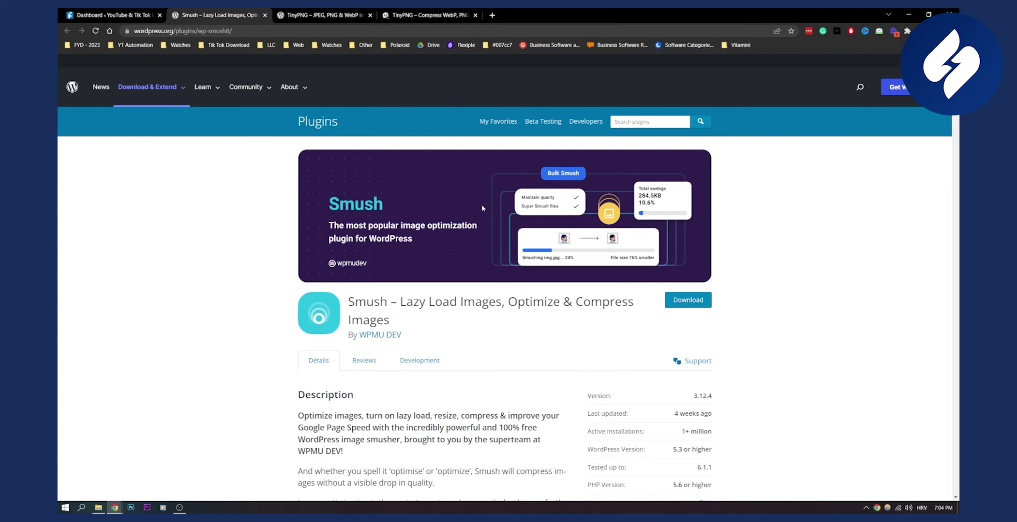
scroll(434, 243, "down", 7)
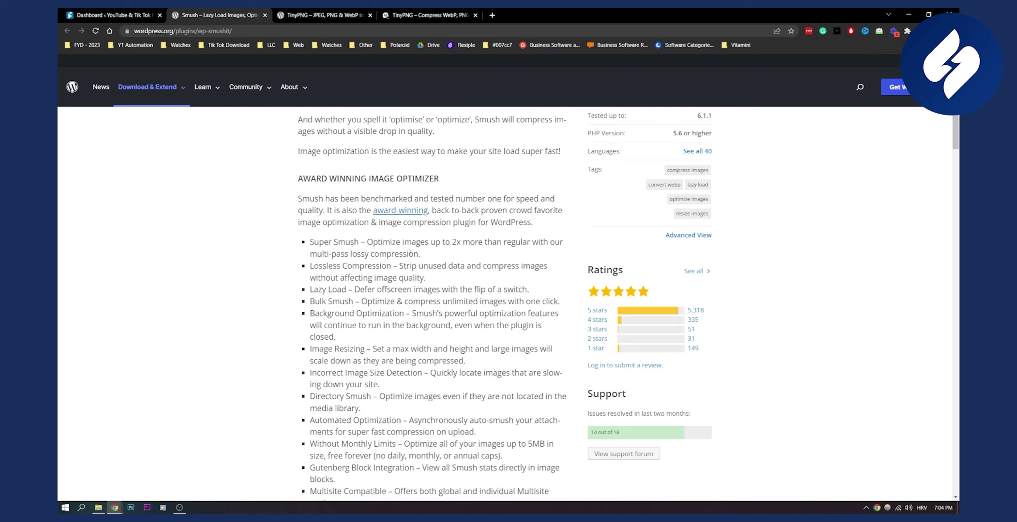
scroll(409, 252, "down", 10)
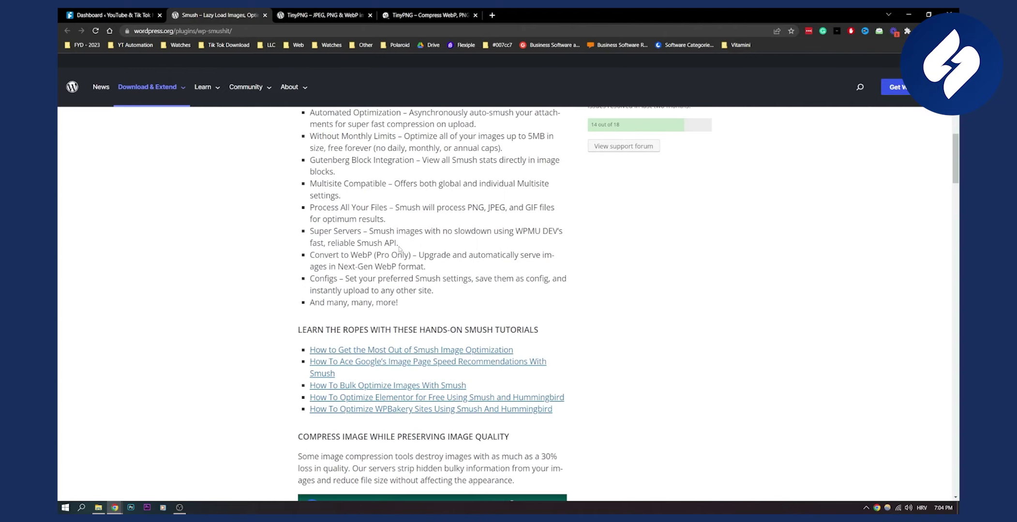
scroll(400, 248, "up", 15)
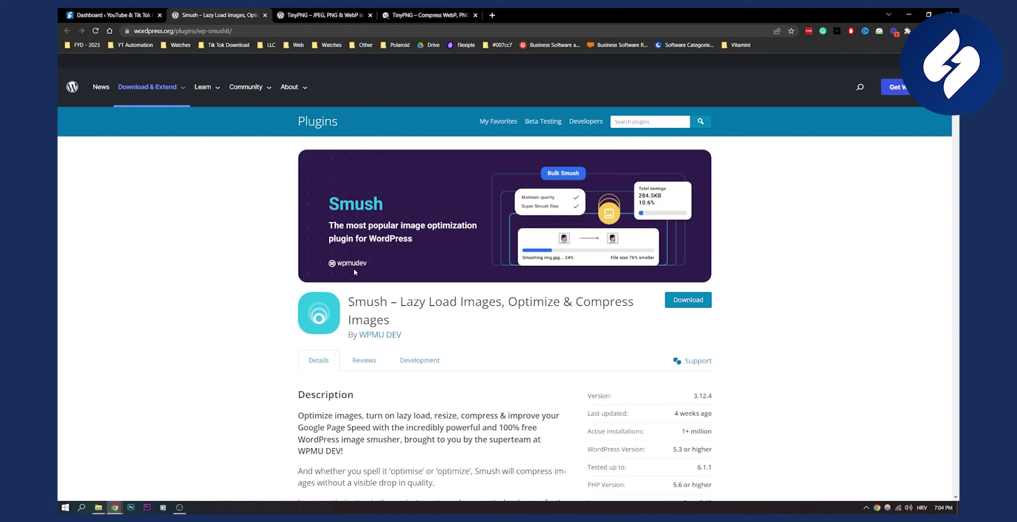
scroll(370, 266, "down", 8)
scroll(367, 256, "down", 2)
scroll(394, 260, "up", 10)
- From the WordPress dashboard, search Add Plugins for 'smush' to list Smush first
left_click(100, 13)
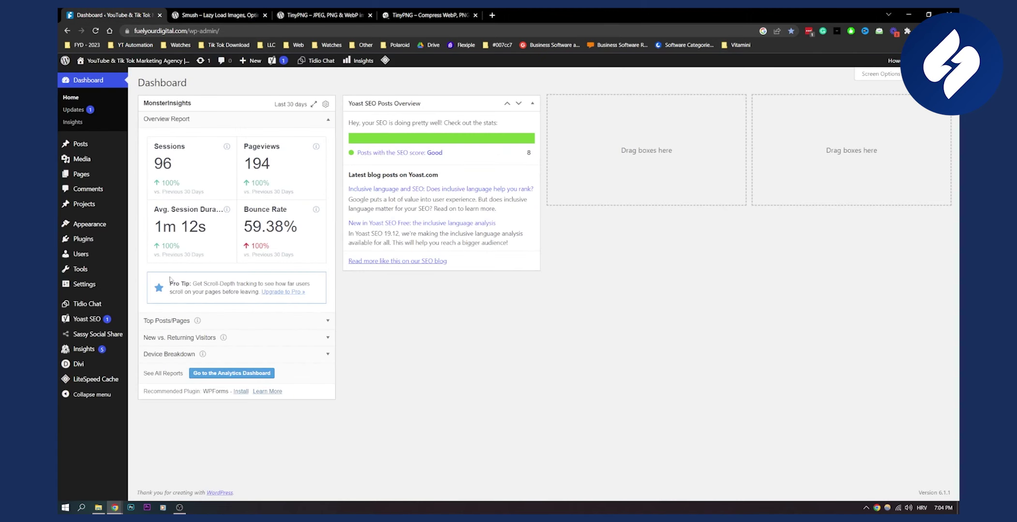
left_click(160, 253)
left_click(850, 107)
type("smush")
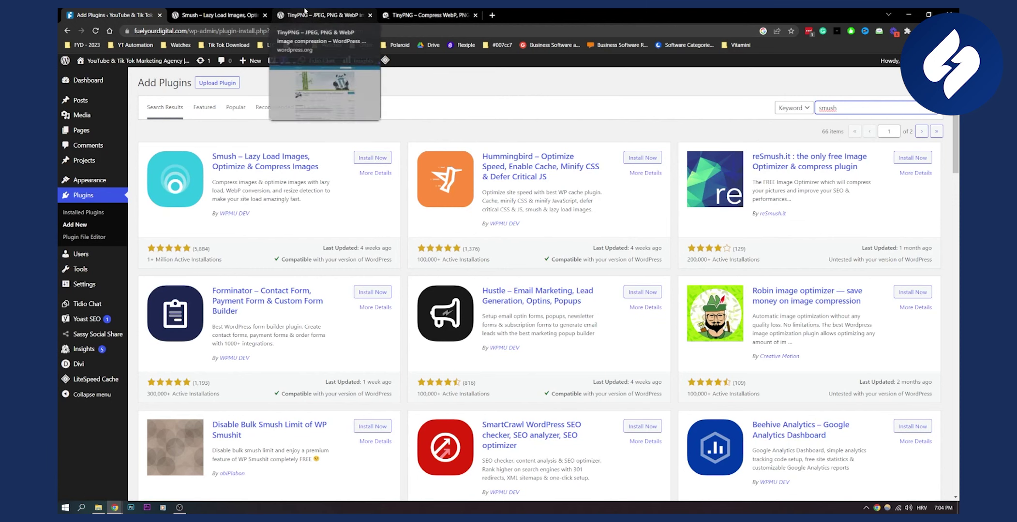
- Scroll through the TinyPNG – JPEG, PNG & WebP plugin page on wordpress.org
left_click(304, 10)
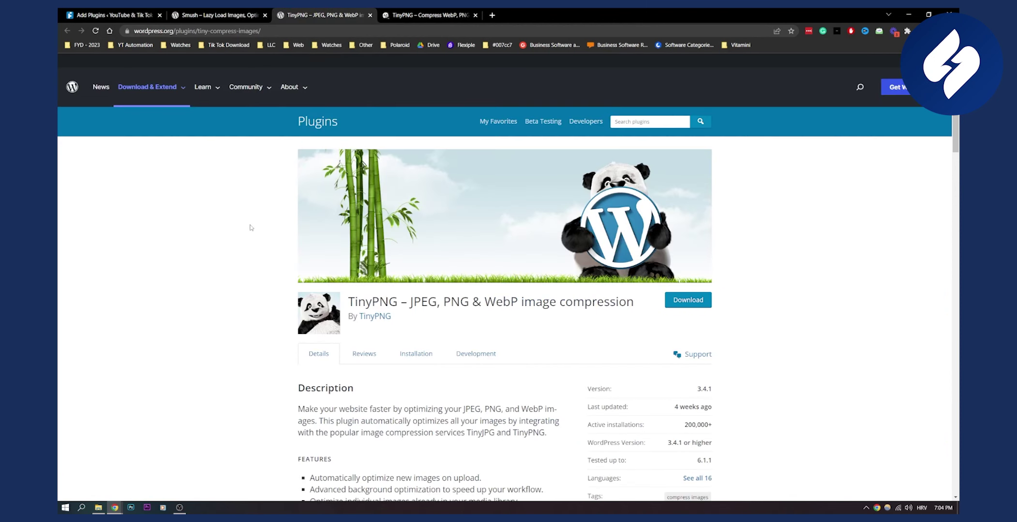
scroll(251, 227, "down", 1)
scroll(246, 220, "down", 1)
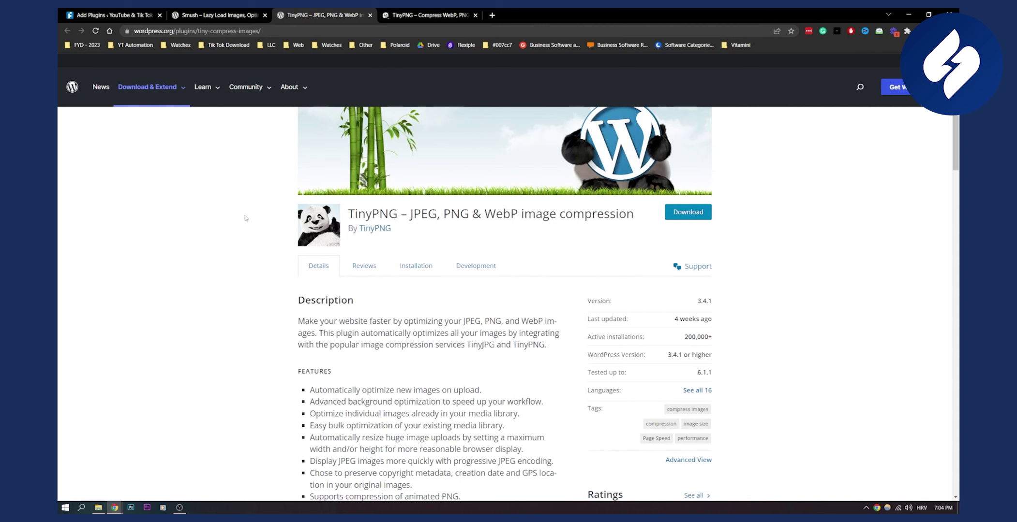
- Glance at the tinypng.com site, then reread the TinyPNG plugin's description and version details
left_click(399, 11)
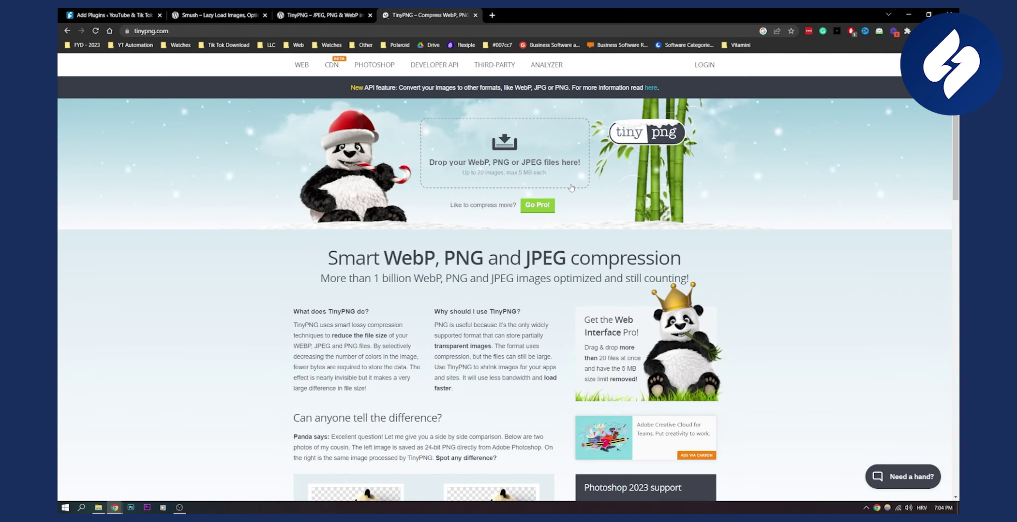
left_click(322, 15)
scroll(475, 252, "up", 1)
scroll(464, 250, "down", 3)
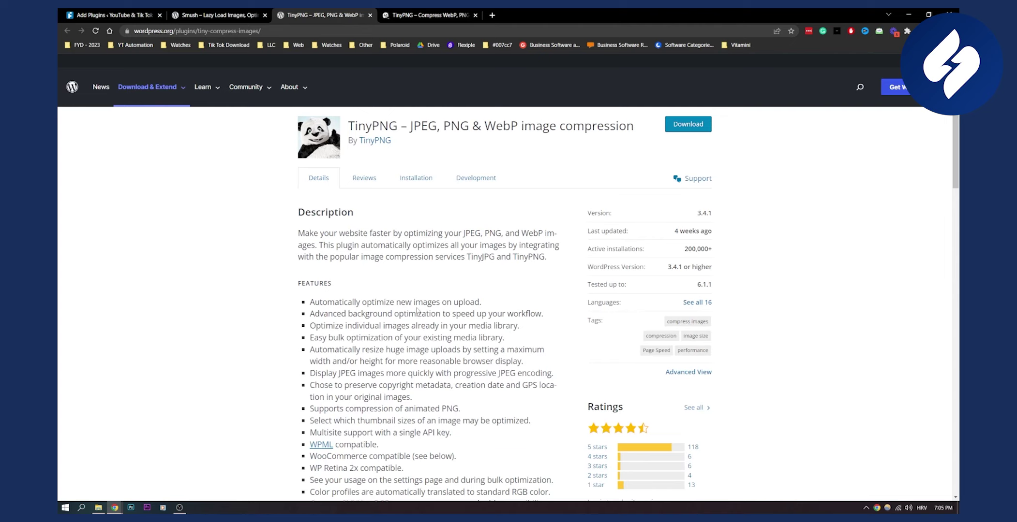
scroll(399, 295, "up", 3)
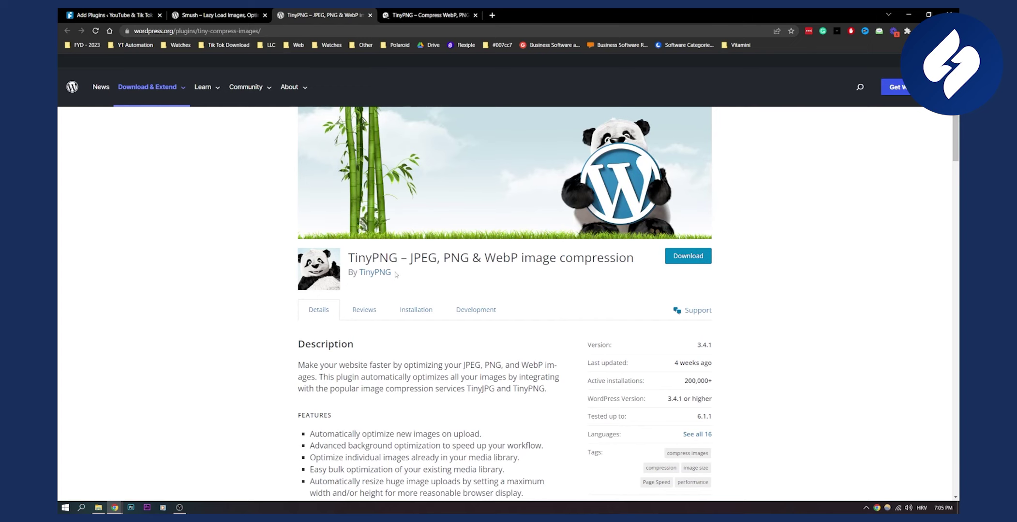
left_click(233, 14)
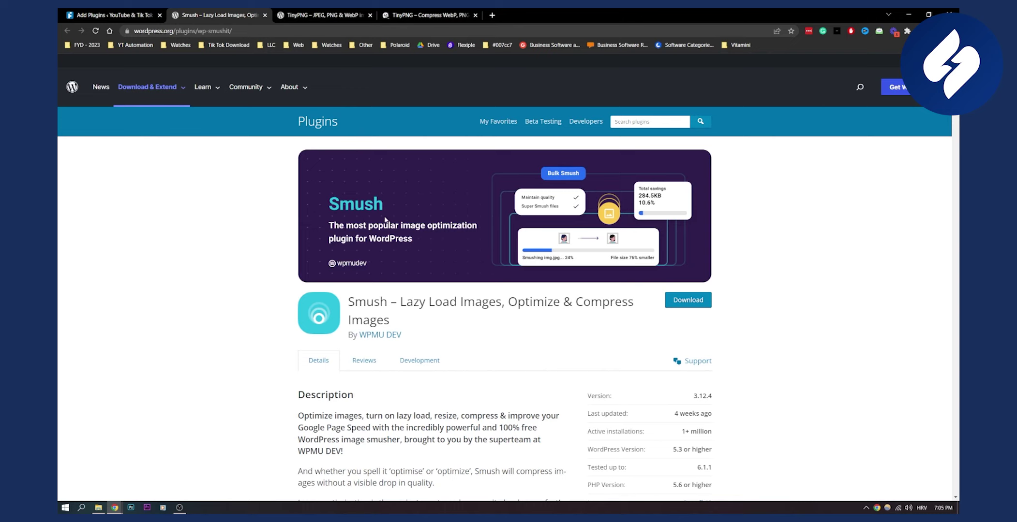
left_click(323, 11)
scroll(382, 275, "down", 1)
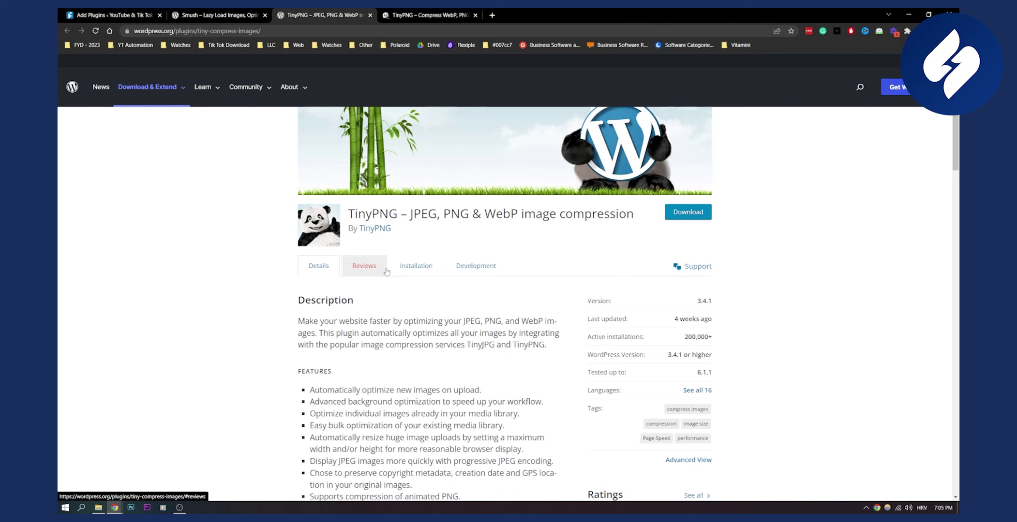
scroll(385, 272, "down", 2)
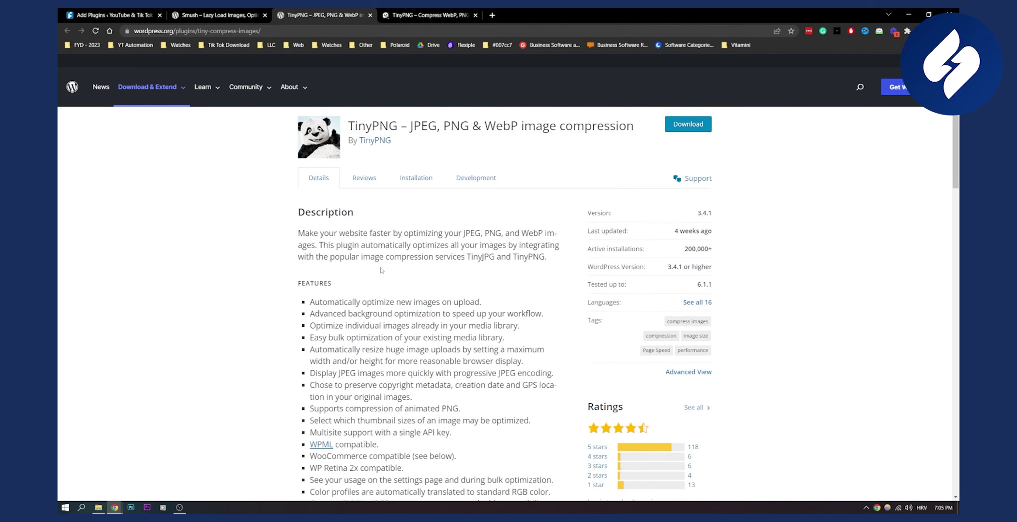
scroll(381, 271, "down", 3)
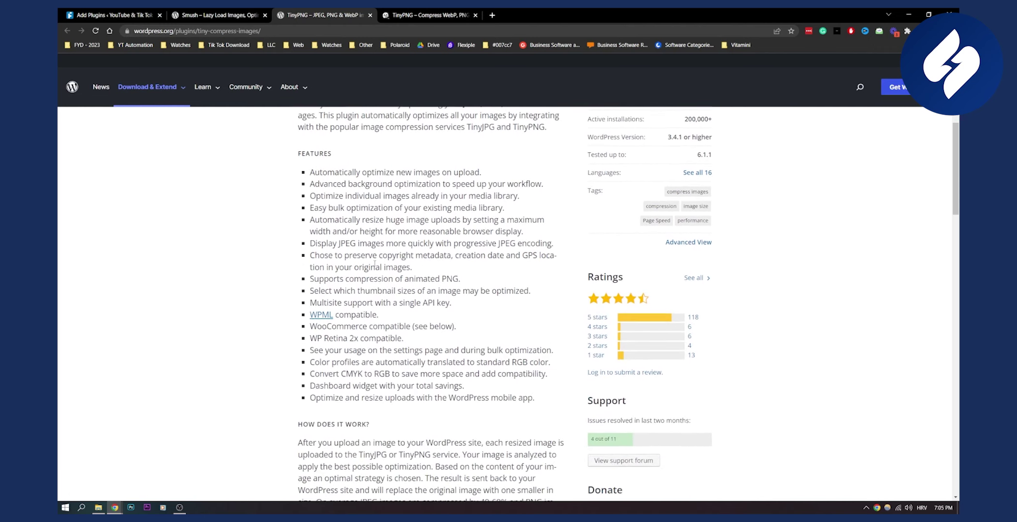
scroll(374, 263, "up", 1)
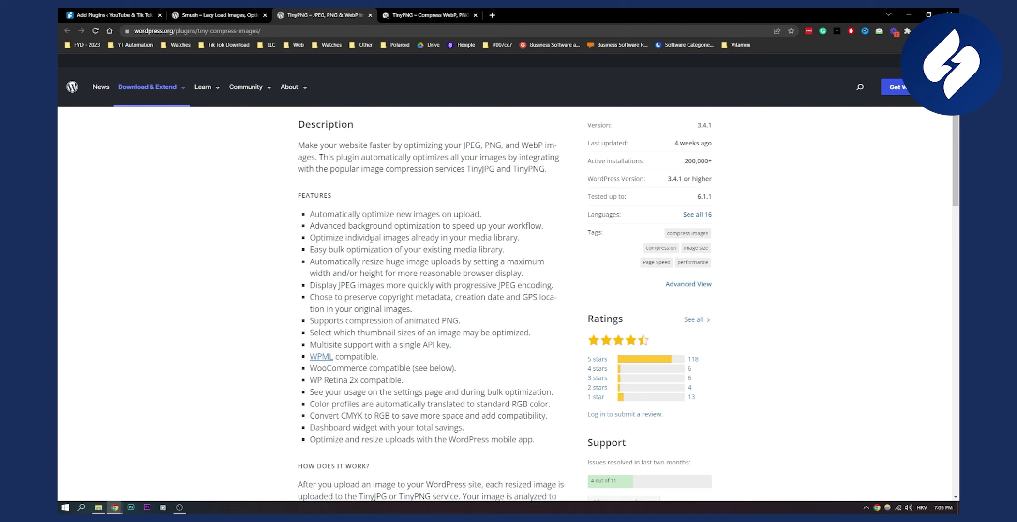
scroll(368, 237, "down", 3)
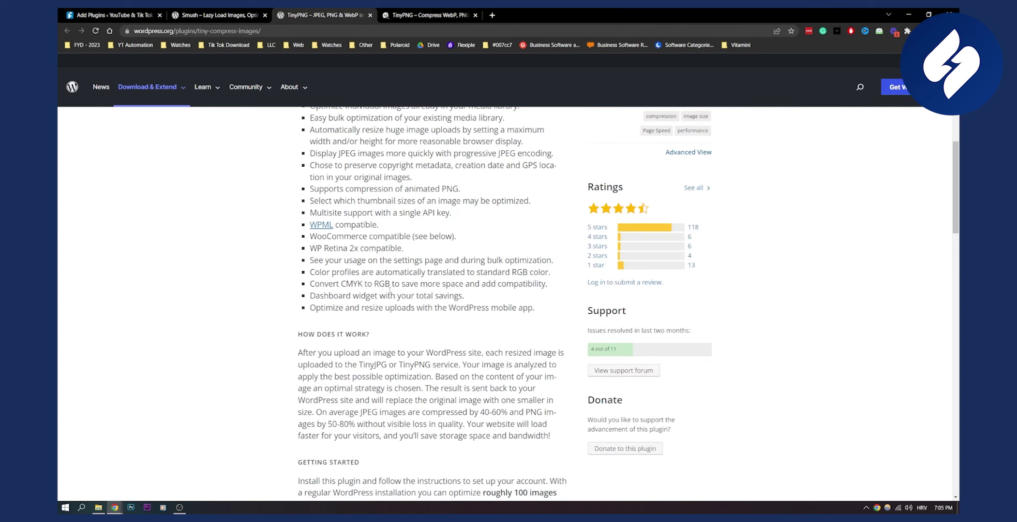
scroll(389, 290, "up", 9)
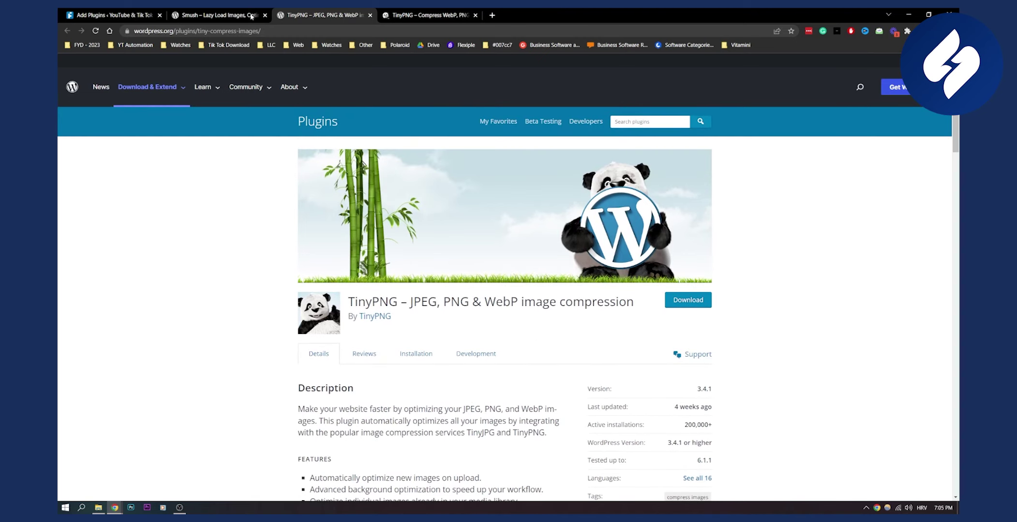
left_click(251, 17)
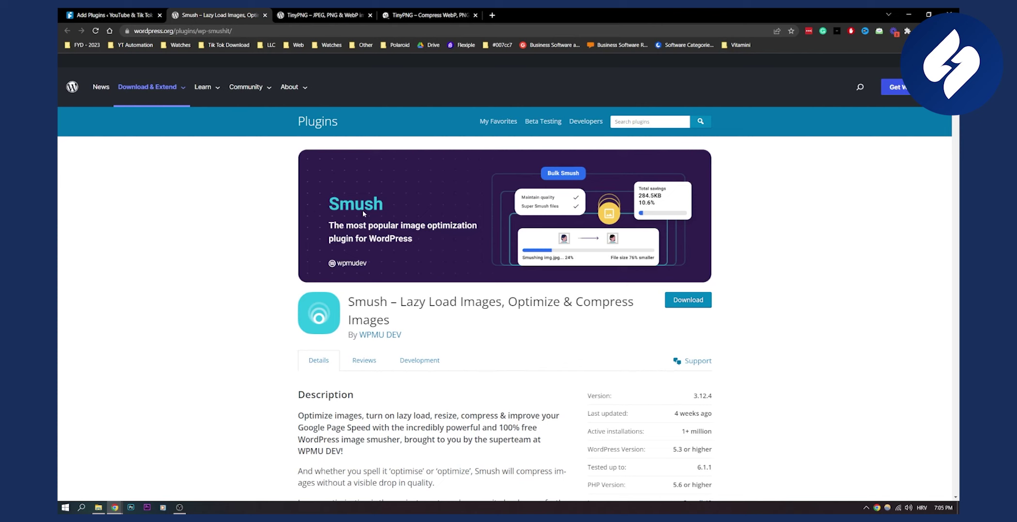
scroll(431, 218, "down", 6)
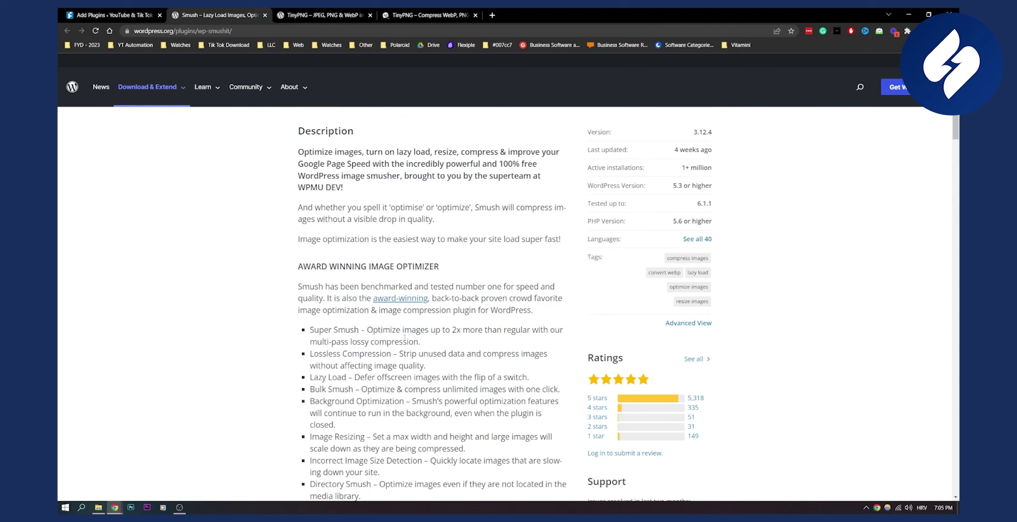
scroll(404, 337, "up", 6)
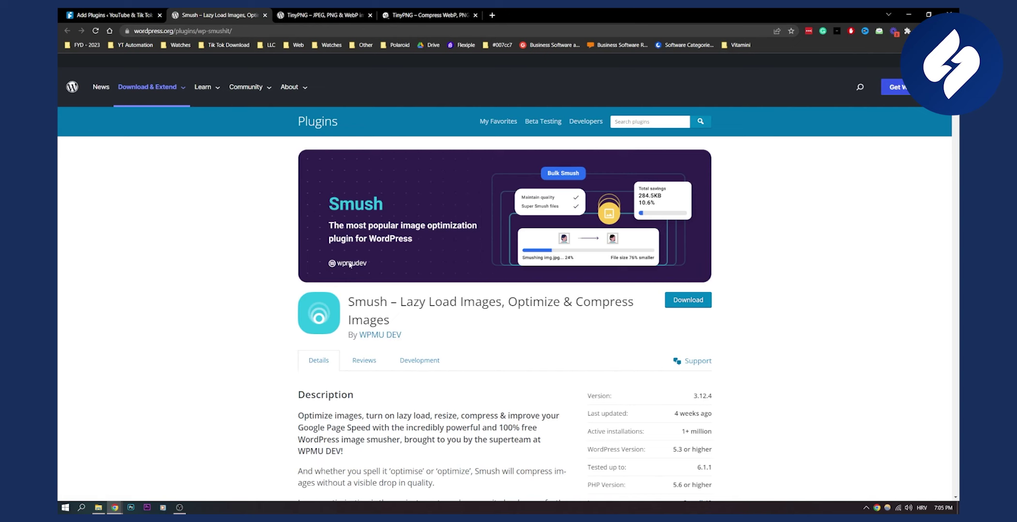
left_click(290, 12)
left_click(218, 15)
left_click(320, 12)
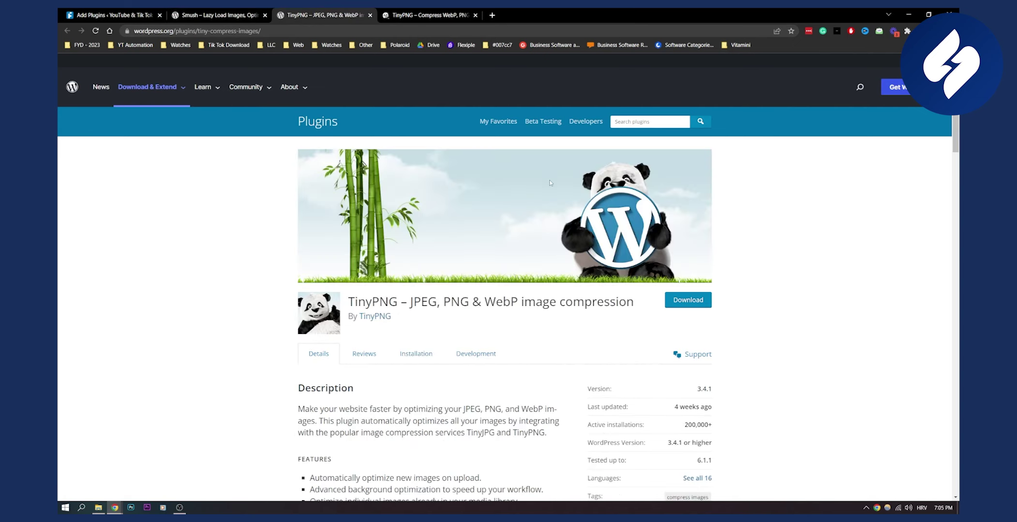